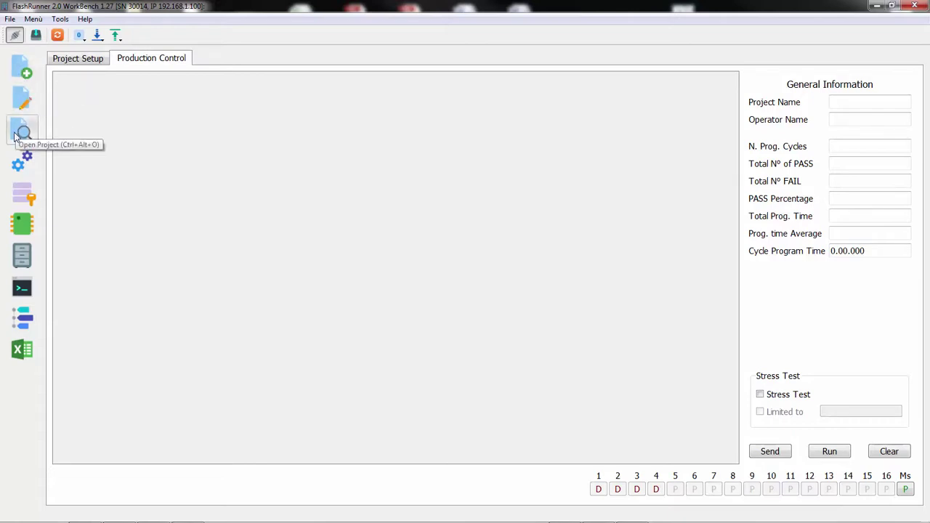
- Create a project named STM32F207VG, overwriting the existing one, and apply its settings to Channel 1 in Standard mode
click(39, 75)
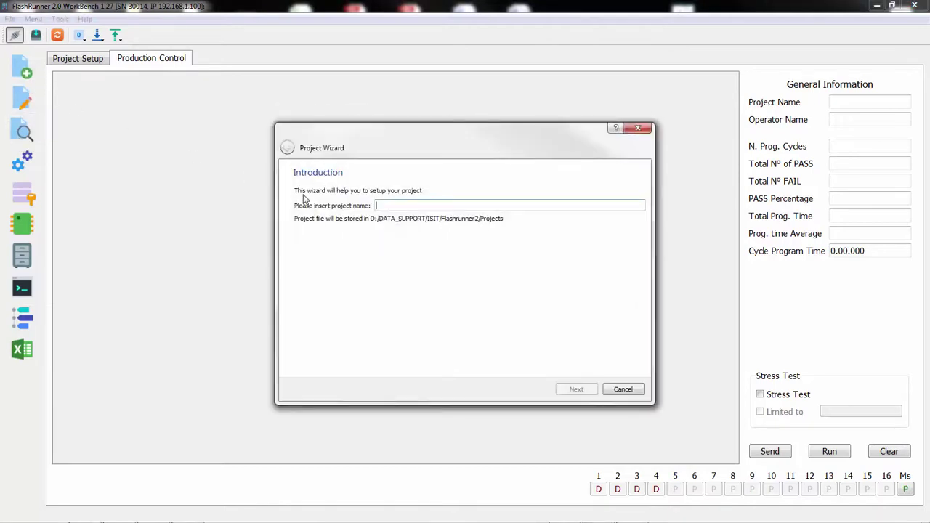
text(STM32F207VG)
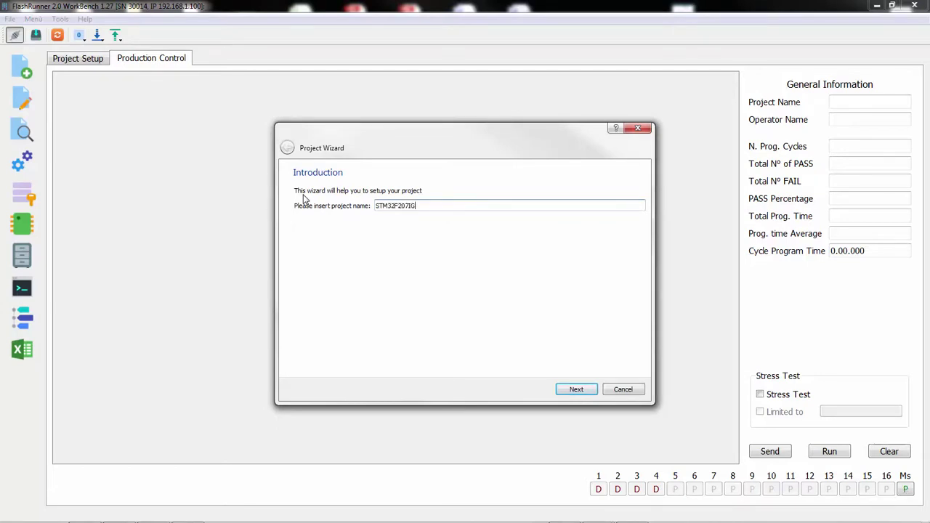
click(571, 391)
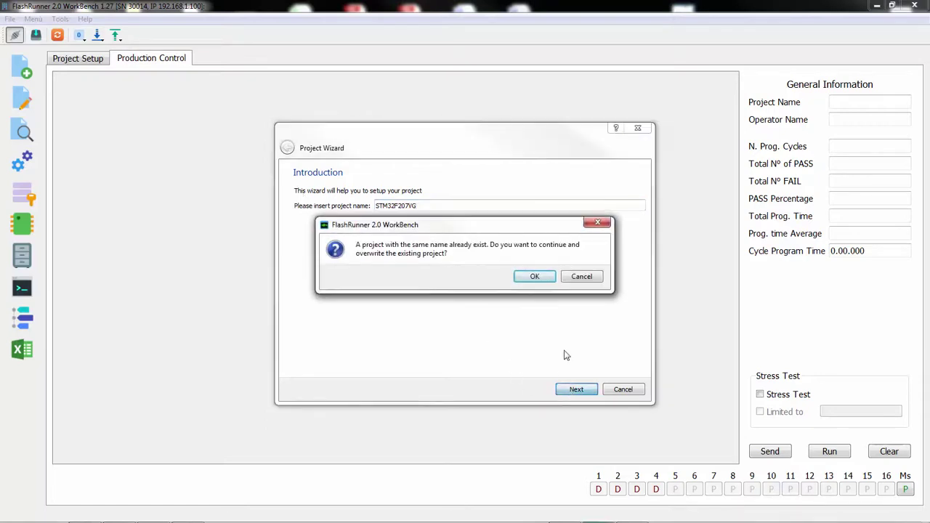
click(544, 278)
click(314, 207)
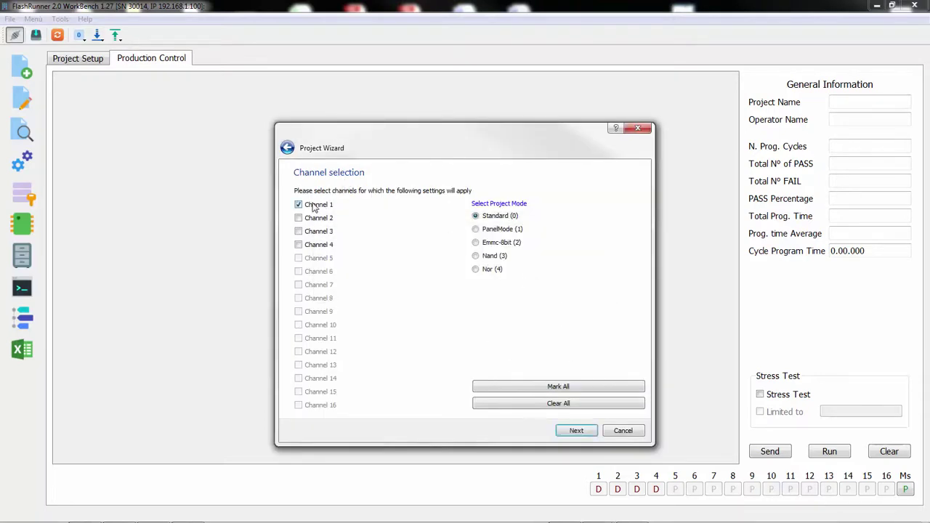
click(573, 433)
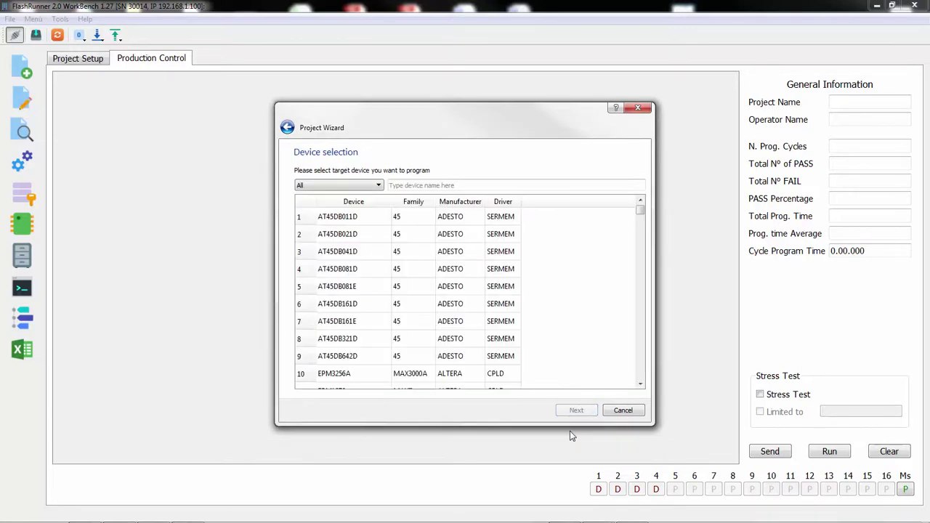
- Filter the devices to STMICROELECTRONICS and "stm32f207v", and choose STM32F207VG as the target device
click(346, 187)
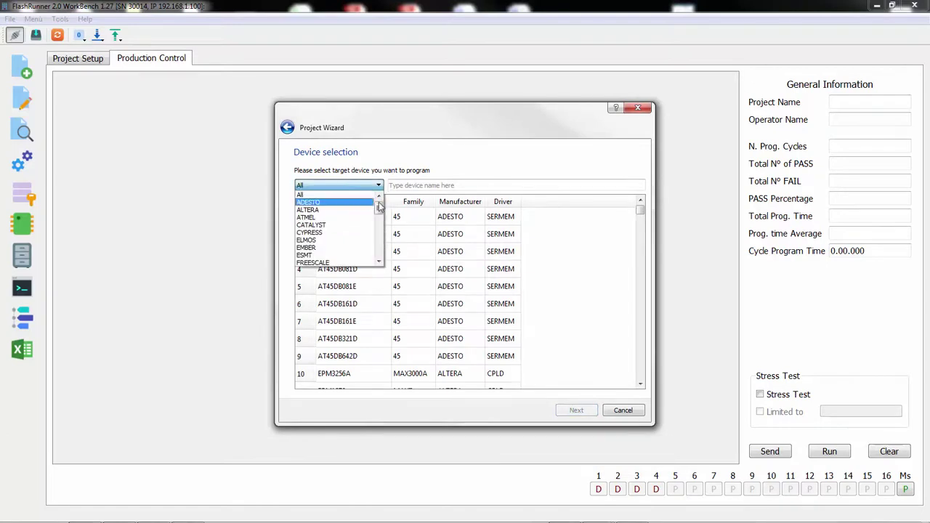
drag(382, 209, 383, 243)
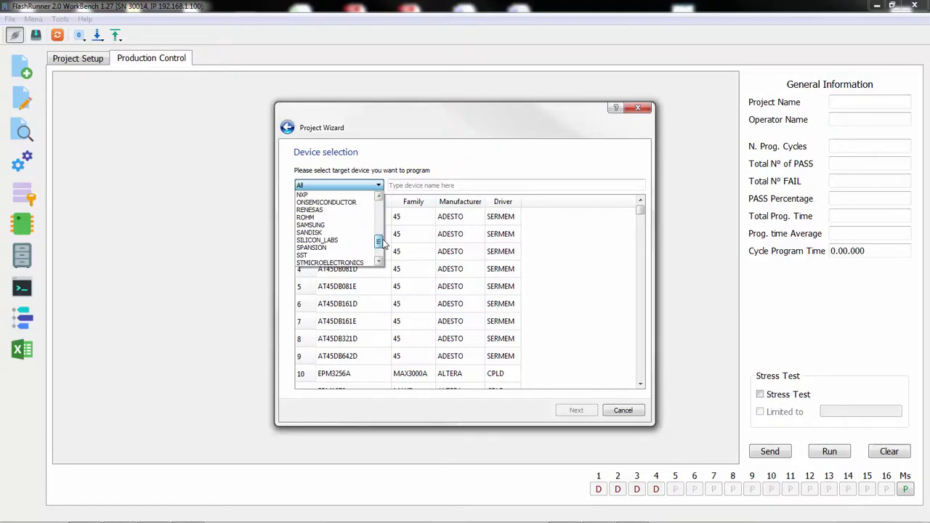
click(356, 263)
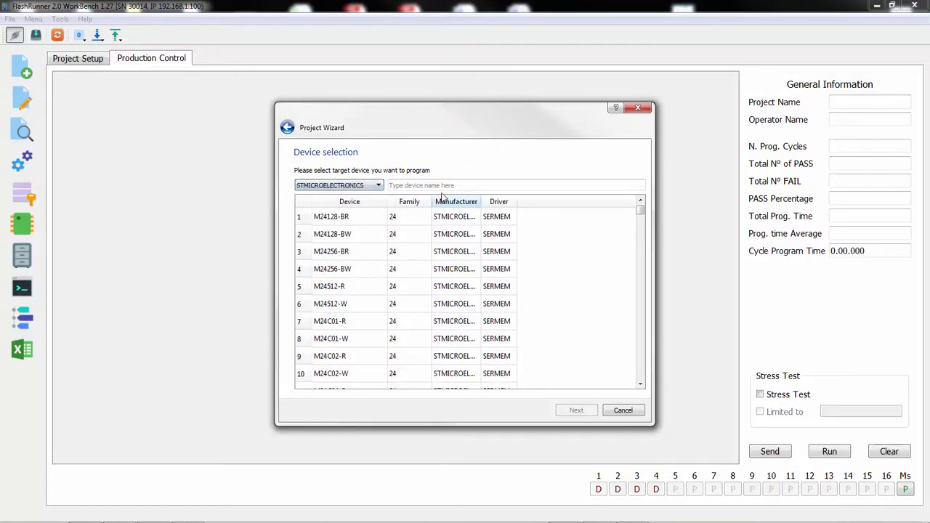
click(446, 185)
text(st)
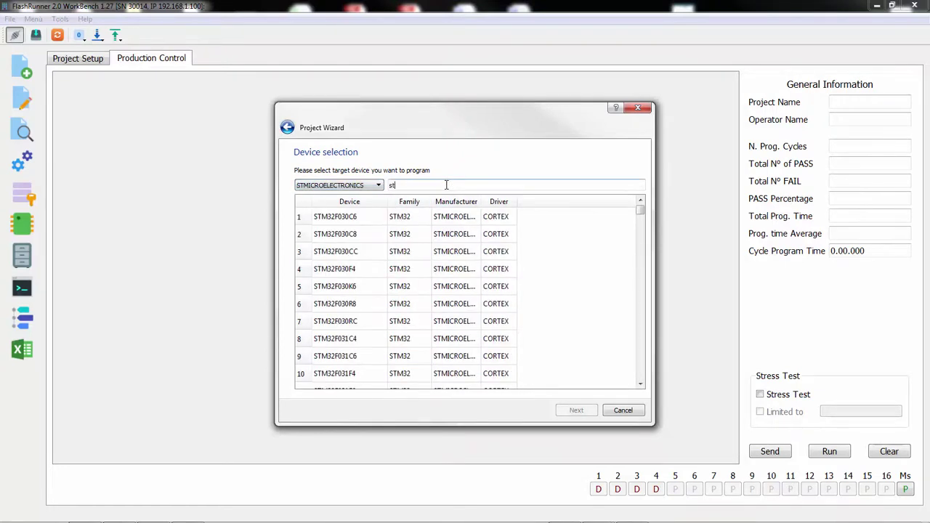
text(m32f207)
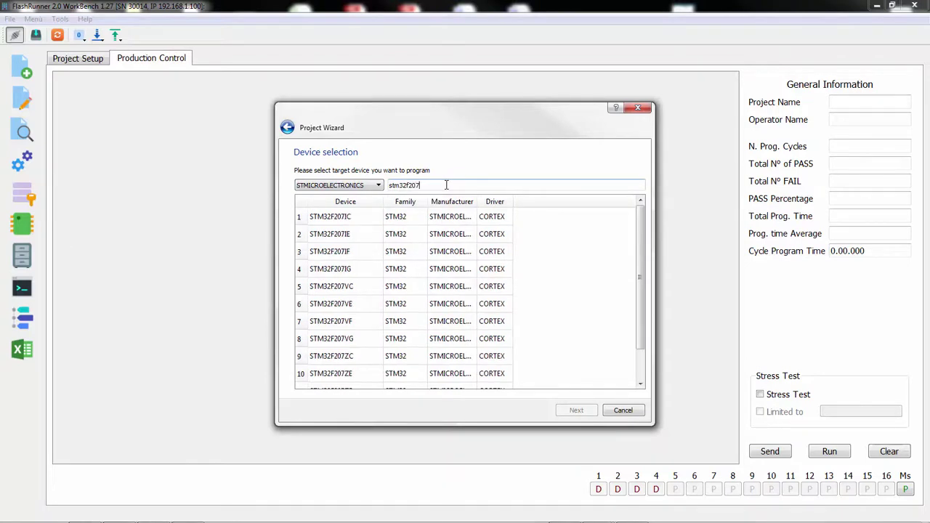
text(v)
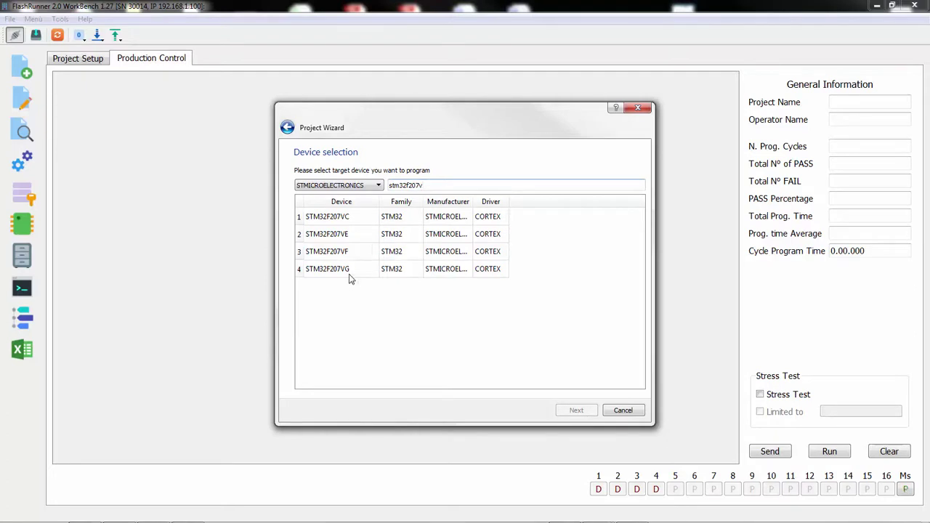
click(350, 272)
click(571, 408)
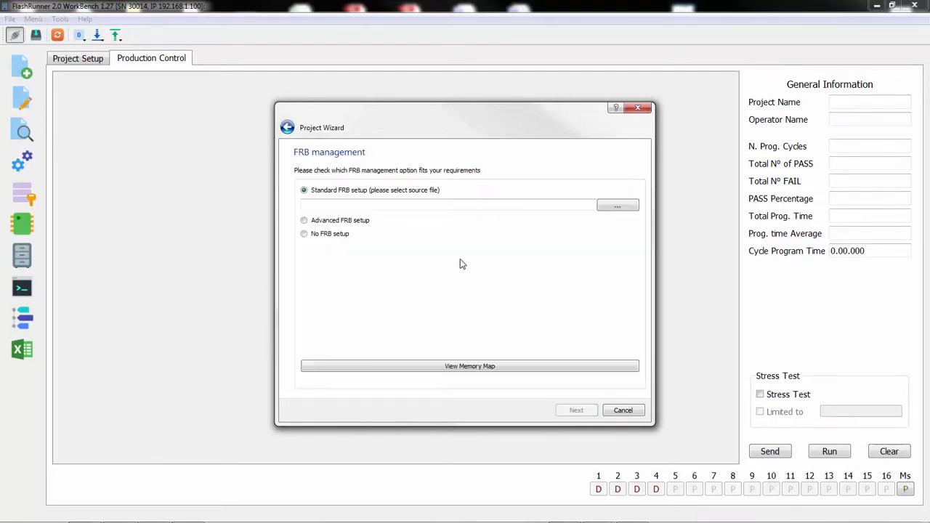
- Choose the advanced FRB setup and start a new FRB image
click(313, 222)
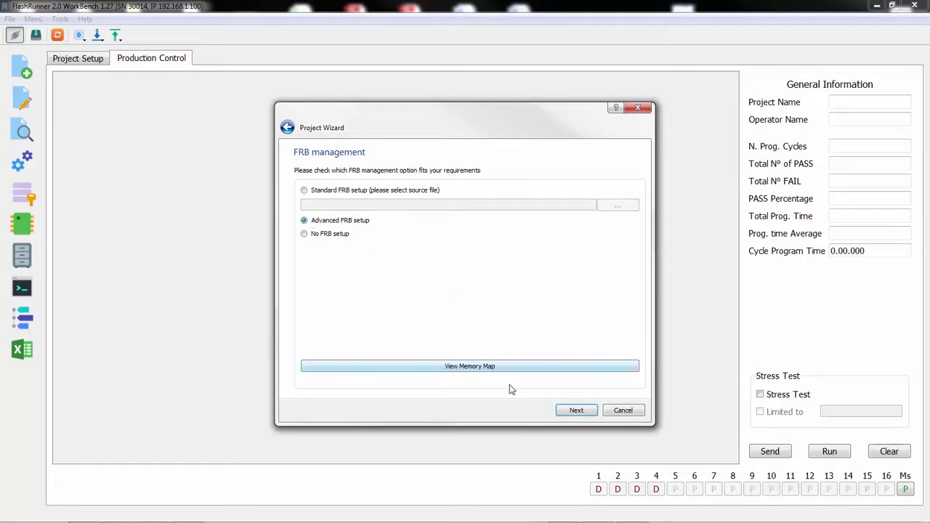
click(574, 411)
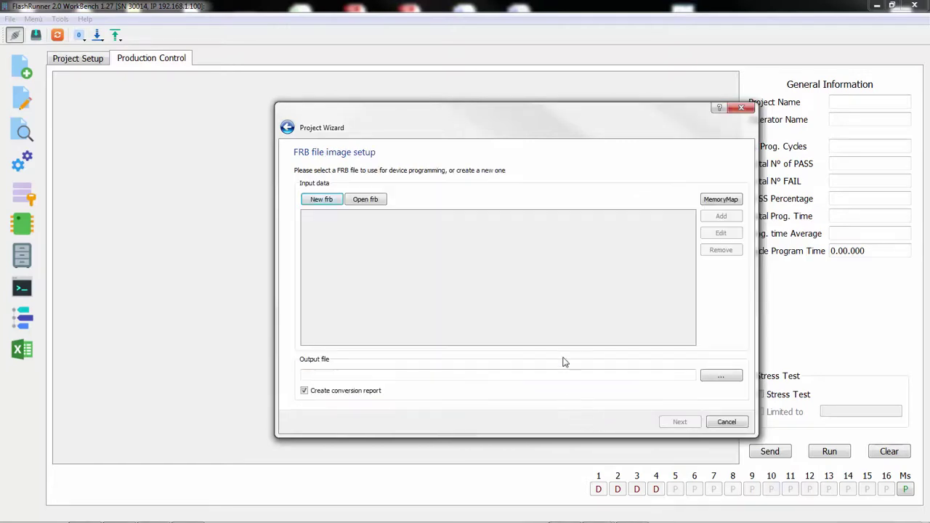
click(321, 200)
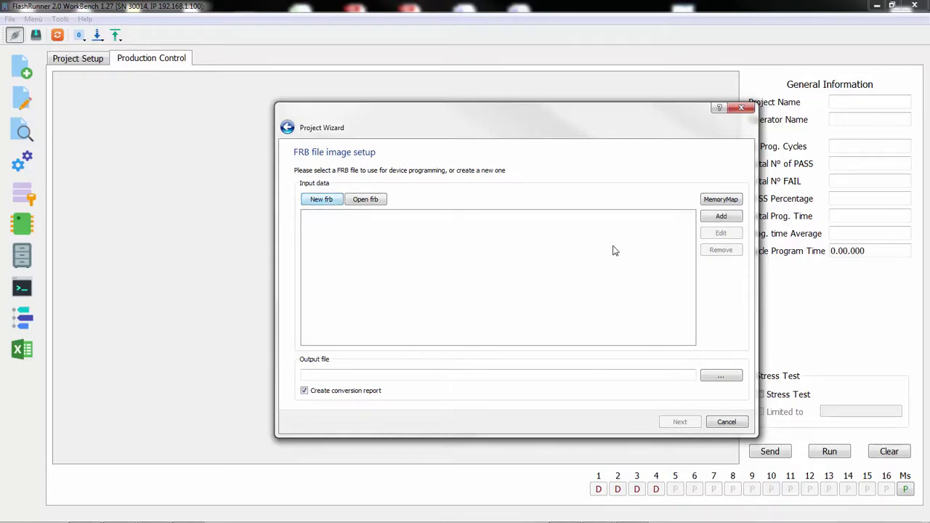
- Import Application_CANopen.hex as byte-encoded Intel Hex into the FRB image and generate Application_CANopen.frb, overwriting the existing file
click(723, 217)
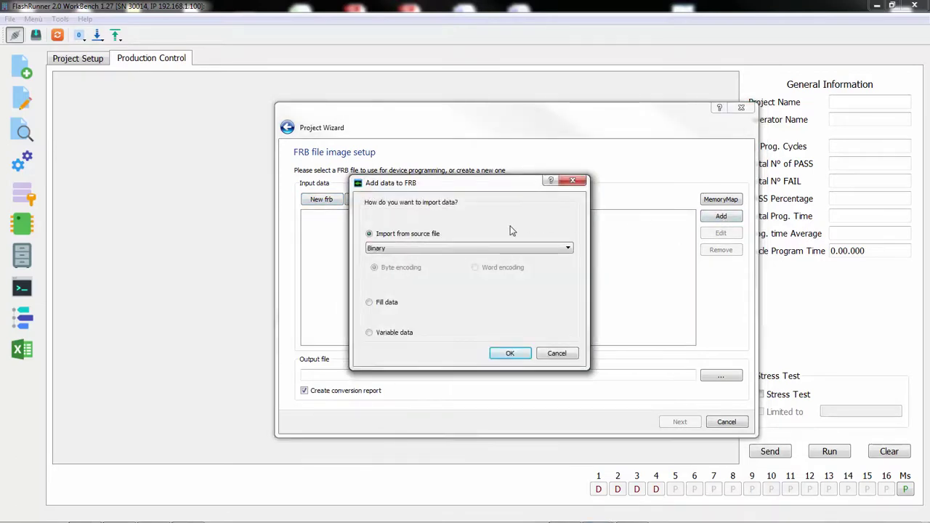
click(458, 248)
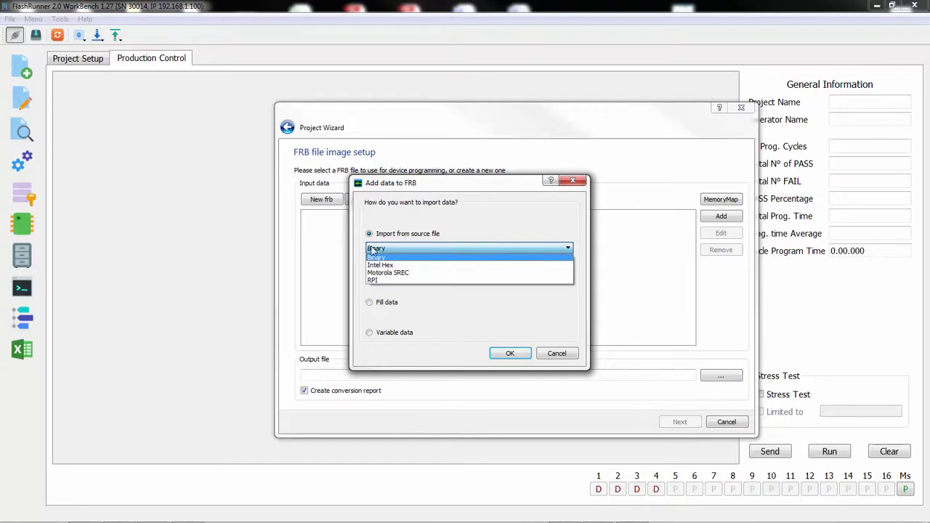
click(385, 265)
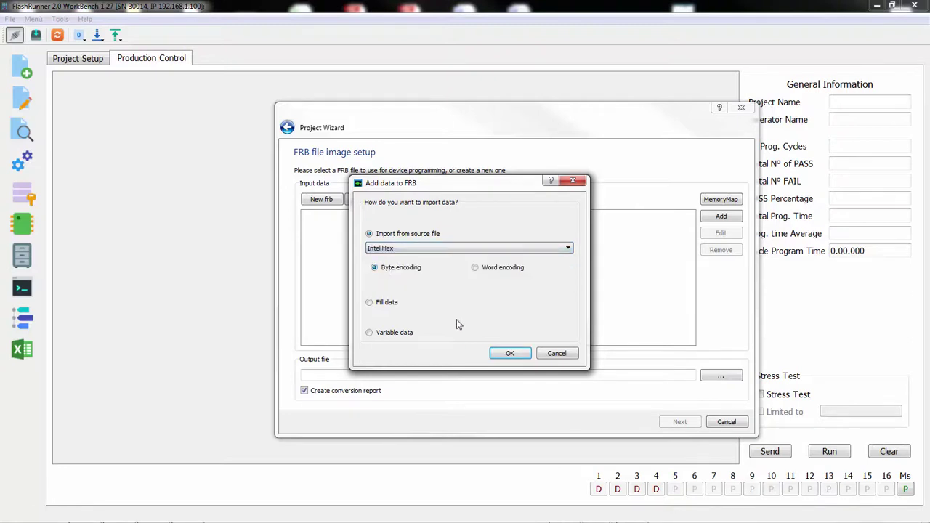
click(510, 353)
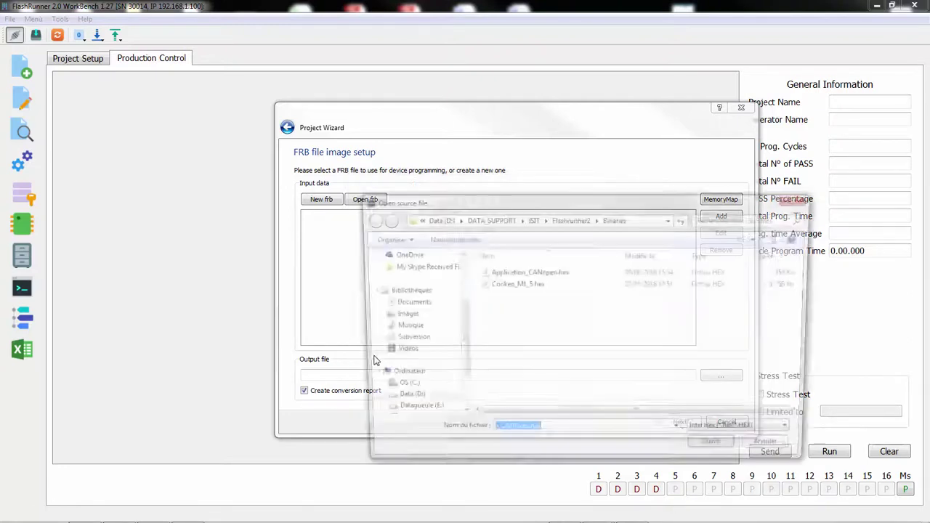
click(505, 274)
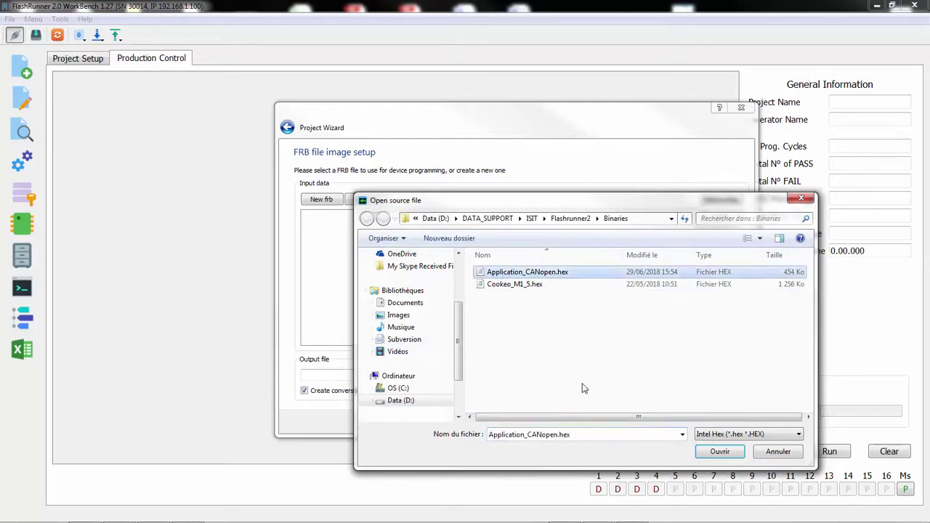
click(719, 452)
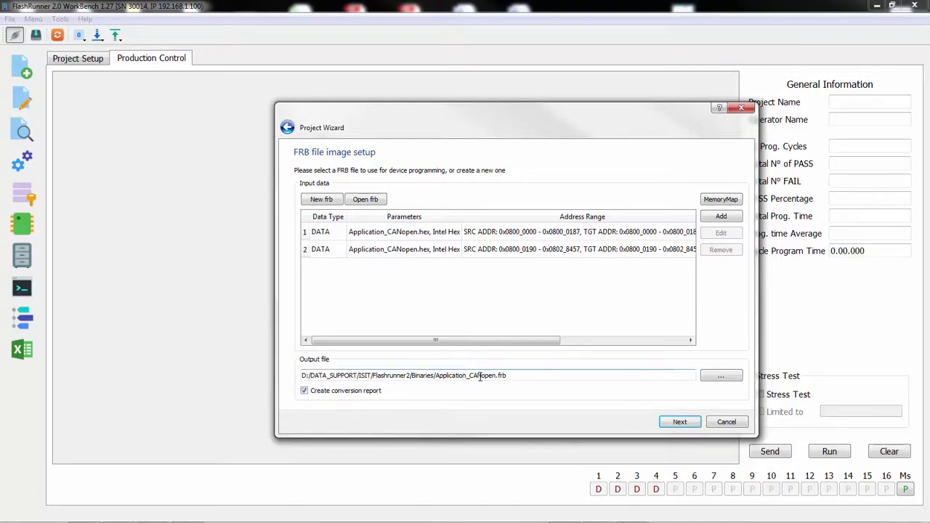
click(681, 423)
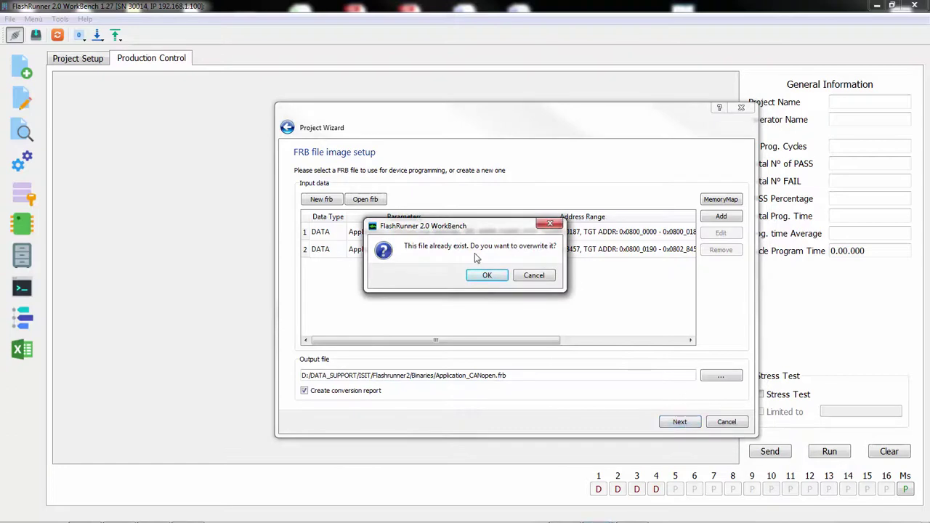
click(486, 276)
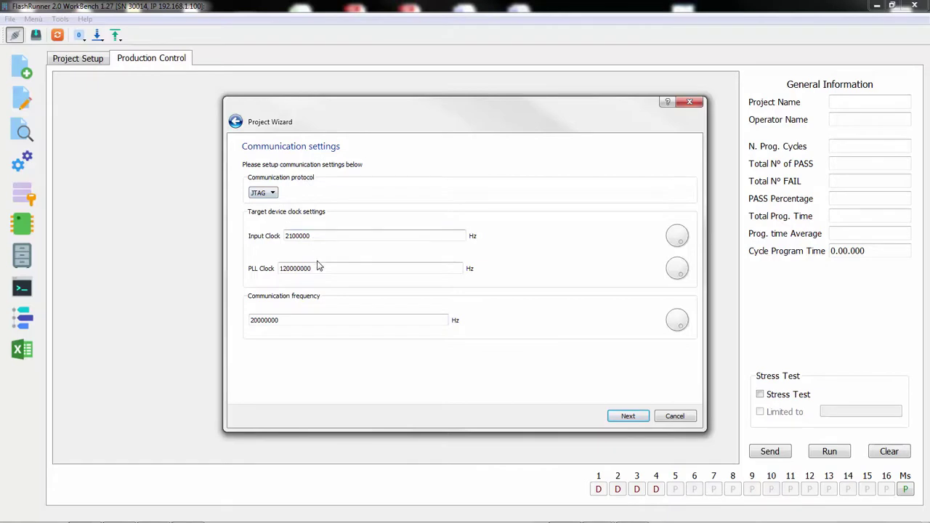
- Accept the JTAG communication settings, and set the power up time to 1000 ms and both reset times to 1 µs
click(628, 417)
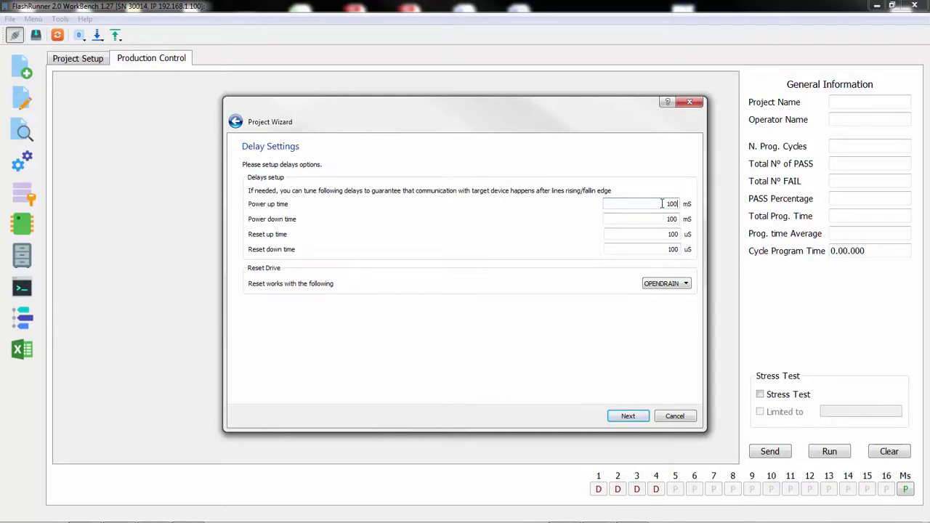
key(Tab)
drag(657, 235, 679, 234)
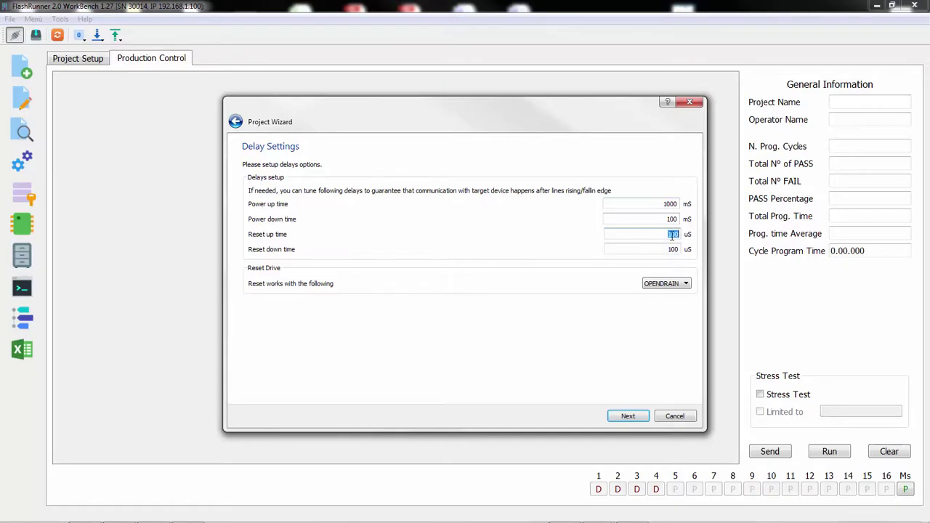
text(1)
key(Tab)
key(Tab)
click(629, 417)
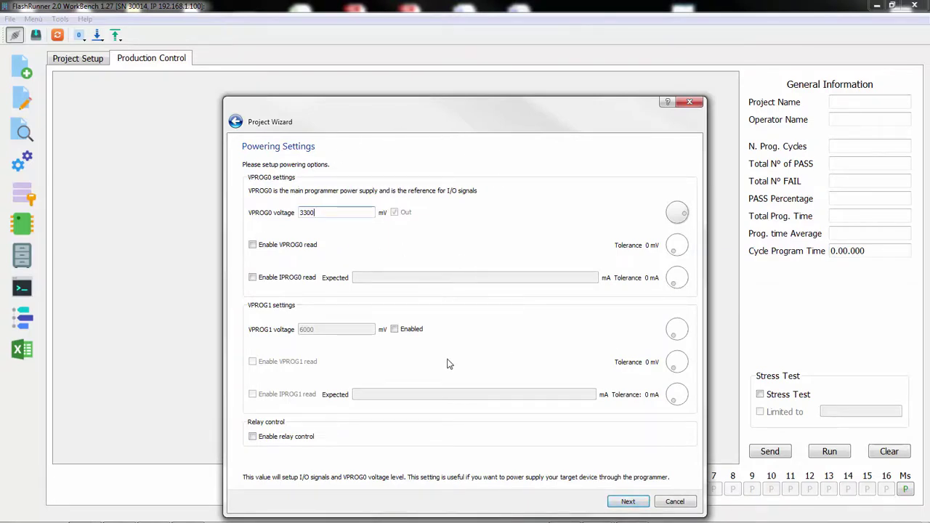
- Accept the powering settings with VPROG0 at 3300 mV and disable Option Byte doubled
click(622, 502)
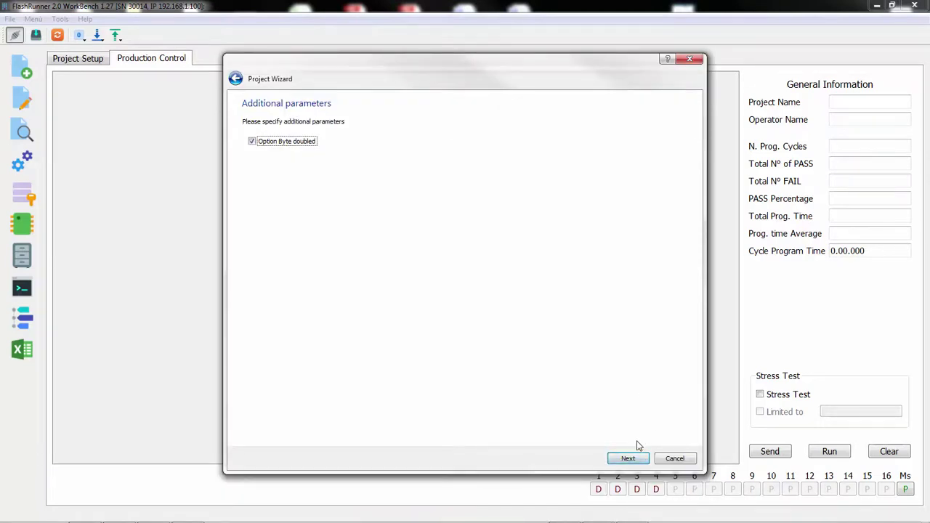
click(281, 143)
click(622, 459)
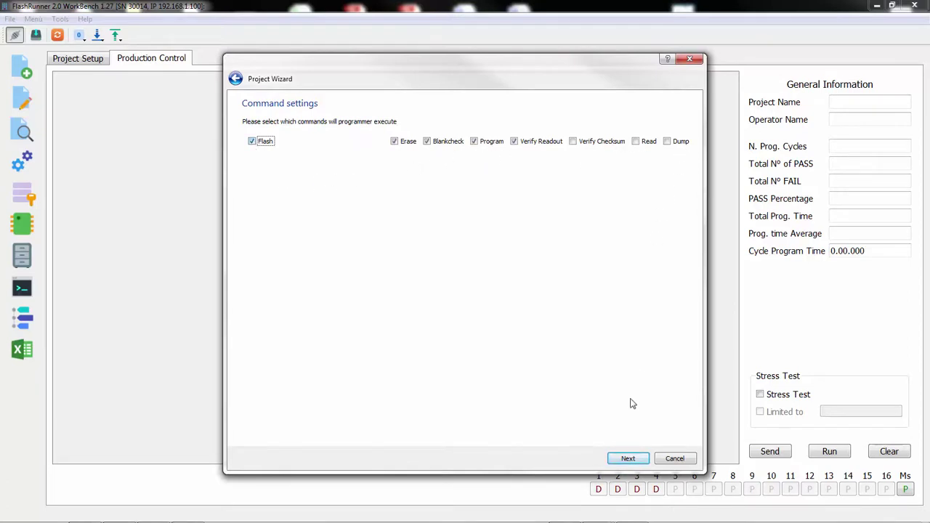
- Accept the default Flash commands without additional commands and finish the wizard without setting up the unused channels
click(630, 459)
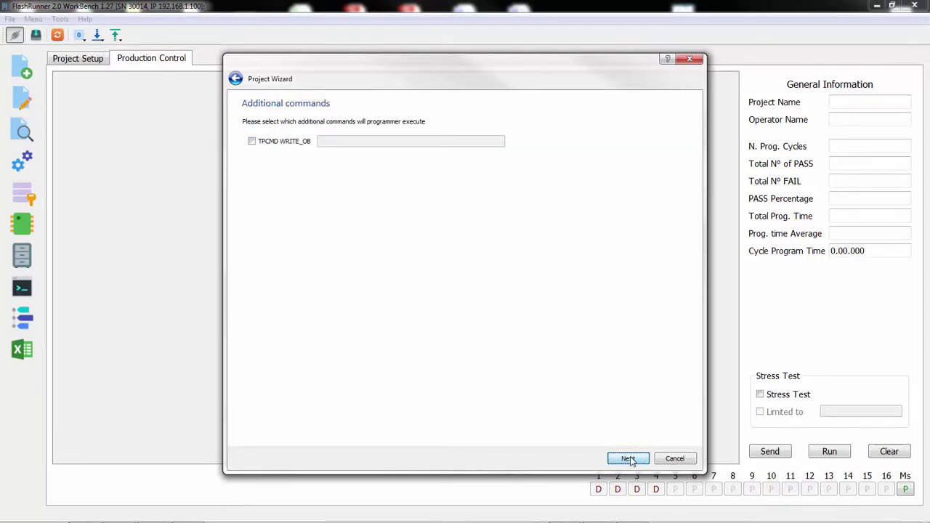
click(629, 459)
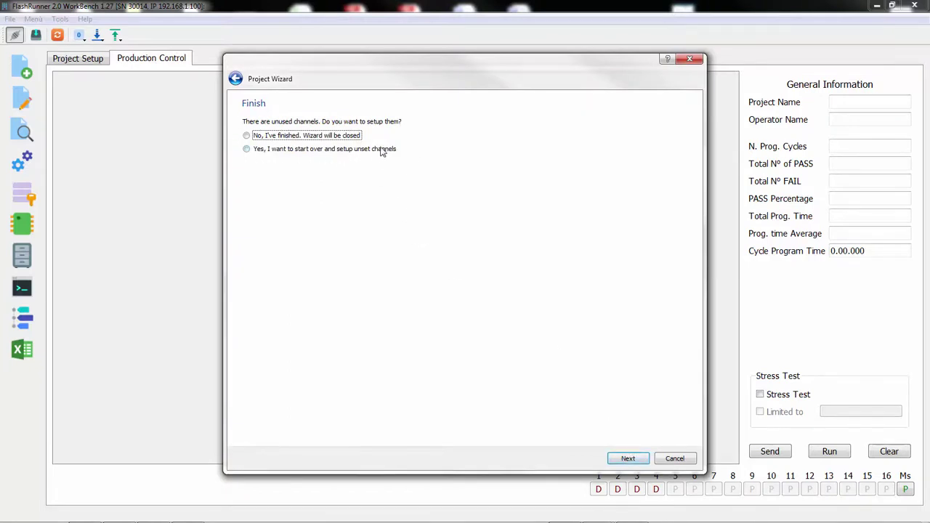
click(291, 141)
click(625, 458)
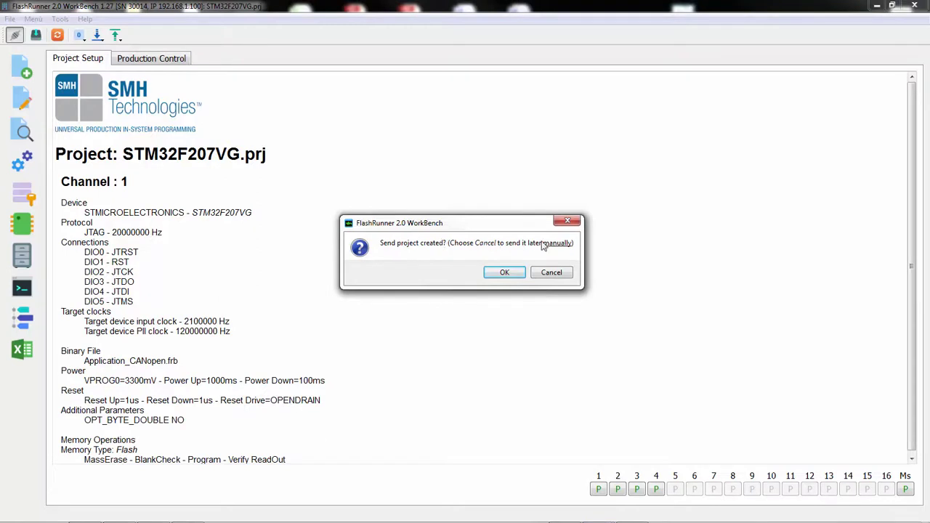
- Send the project to the programmer, replacing the existing STM32F207VG.prj and Application_CANopen.frb there
click(498, 276)
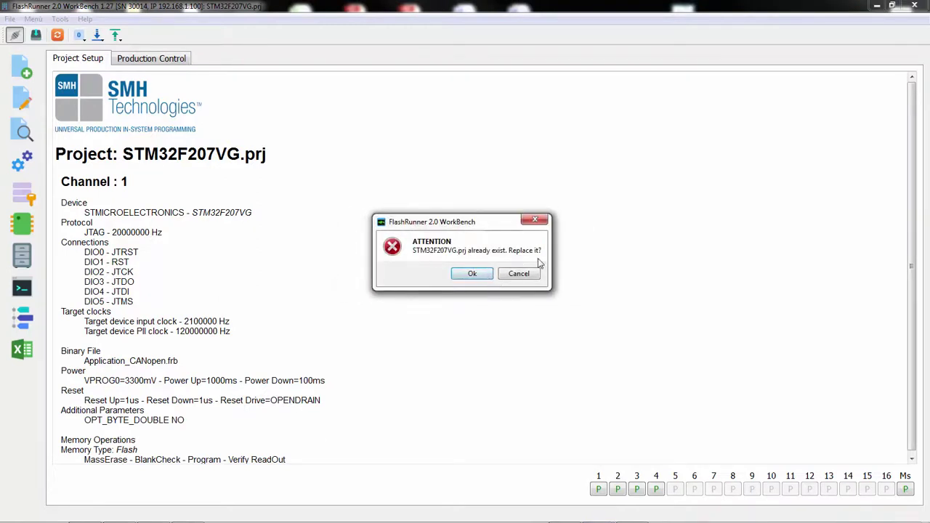
click(473, 275)
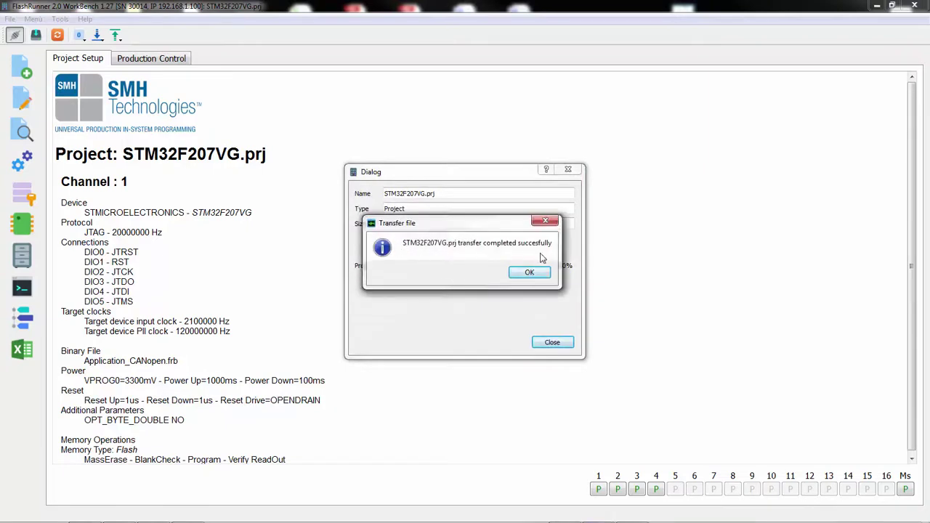
click(541, 275)
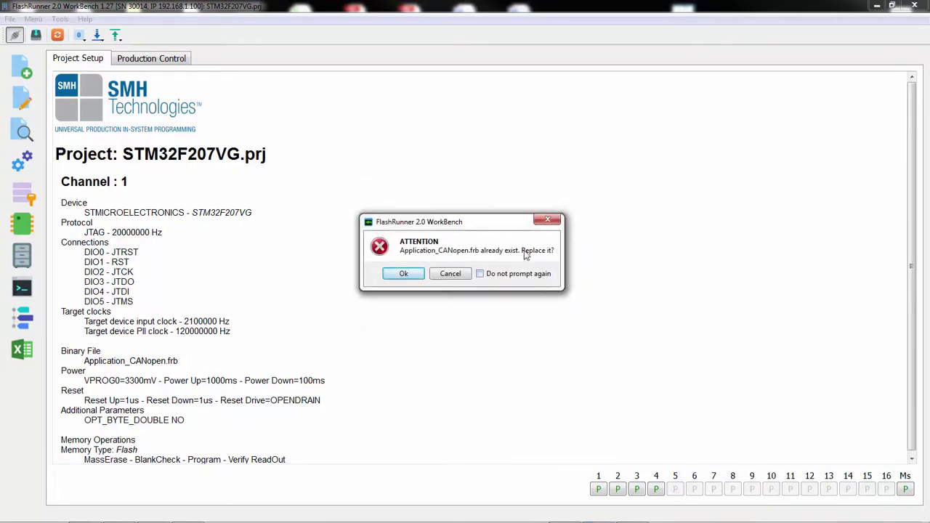
click(407, 274)
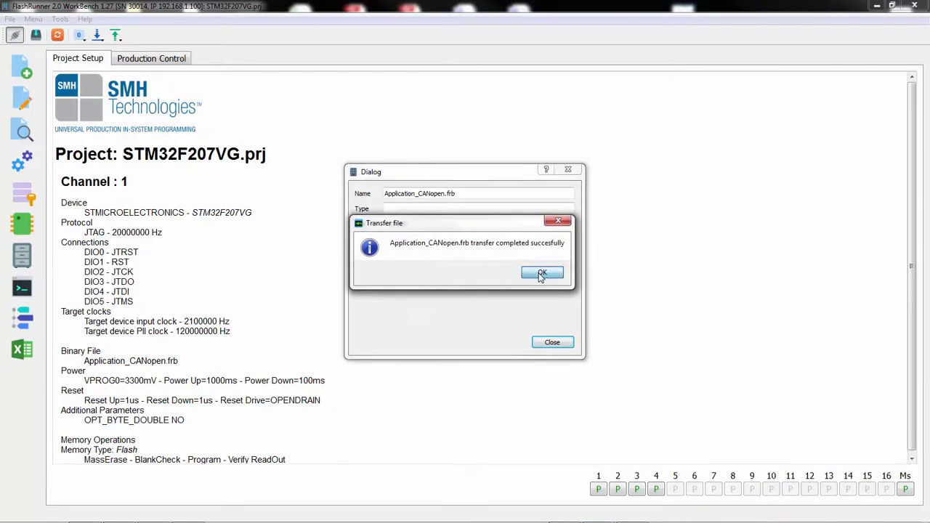
- Finish the firmware file transfer and run the STM32F207VG programming cycle on channel 1 from Production Control
click(541, 273)
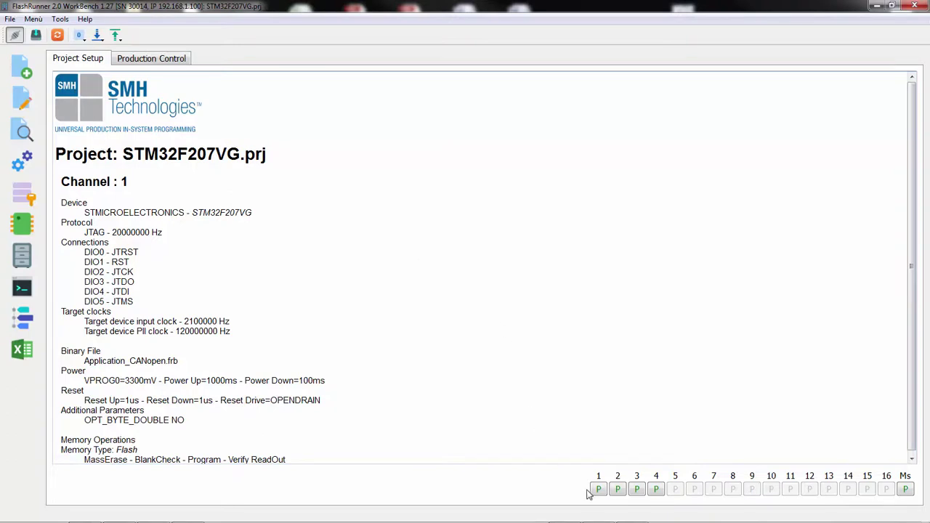
click(181, 62)
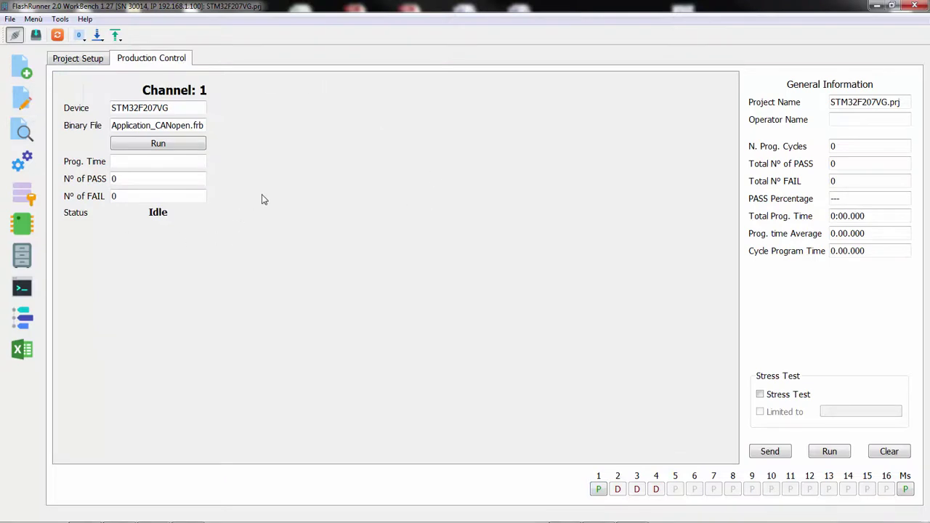
click(143, 144)
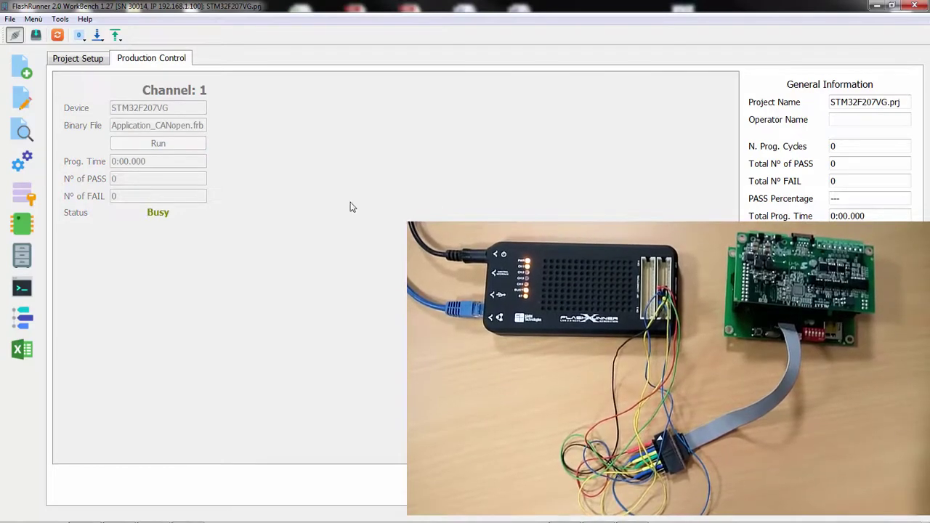
- Examine the Real Time Log while channel 1 is being programmed, checking the channel communication, general communications and log views
click(37, 320)
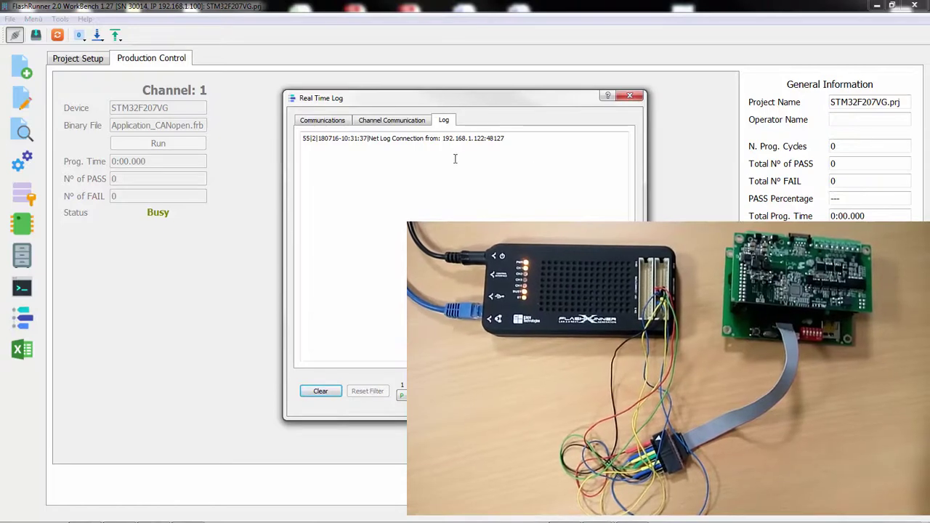
click(409, 121)
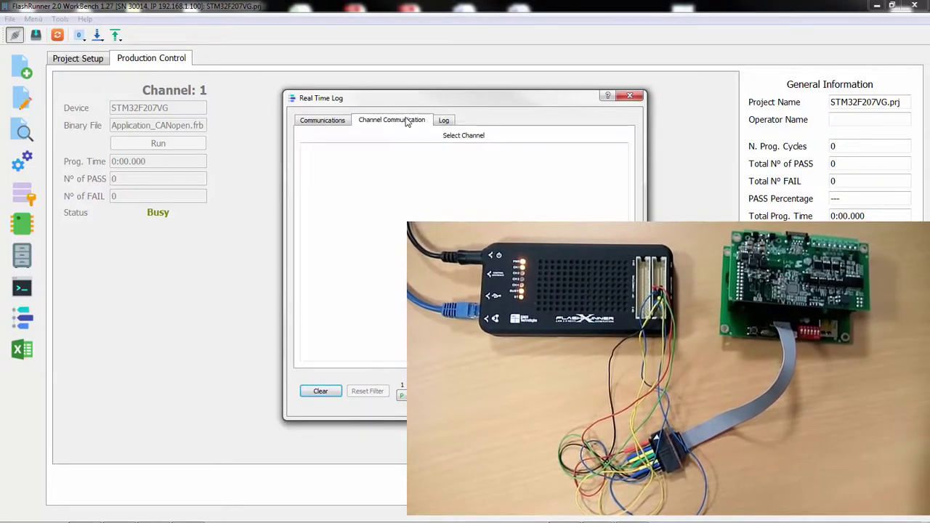
click(325, 120)
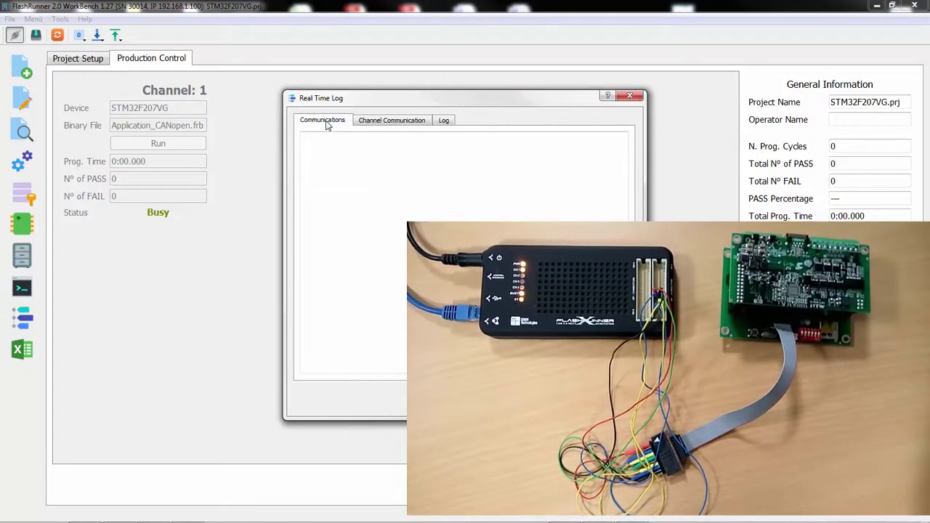
click(449, 120)
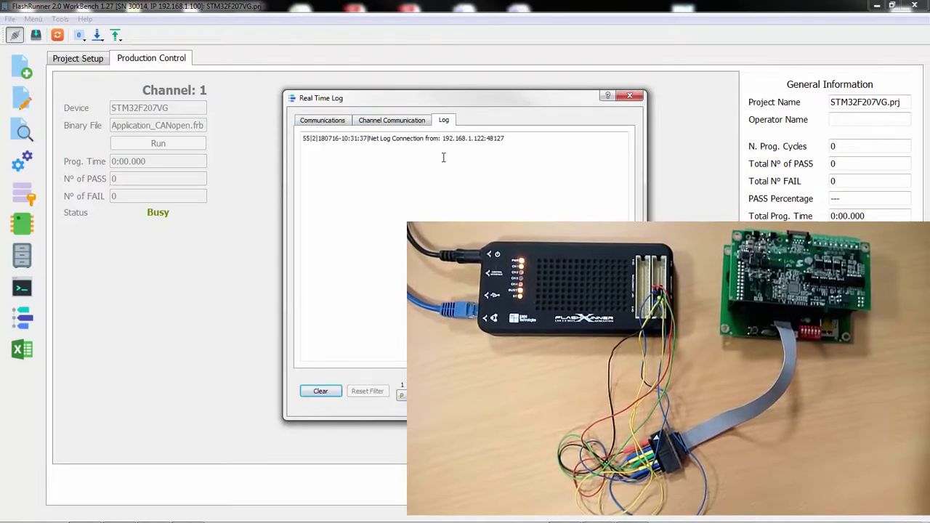